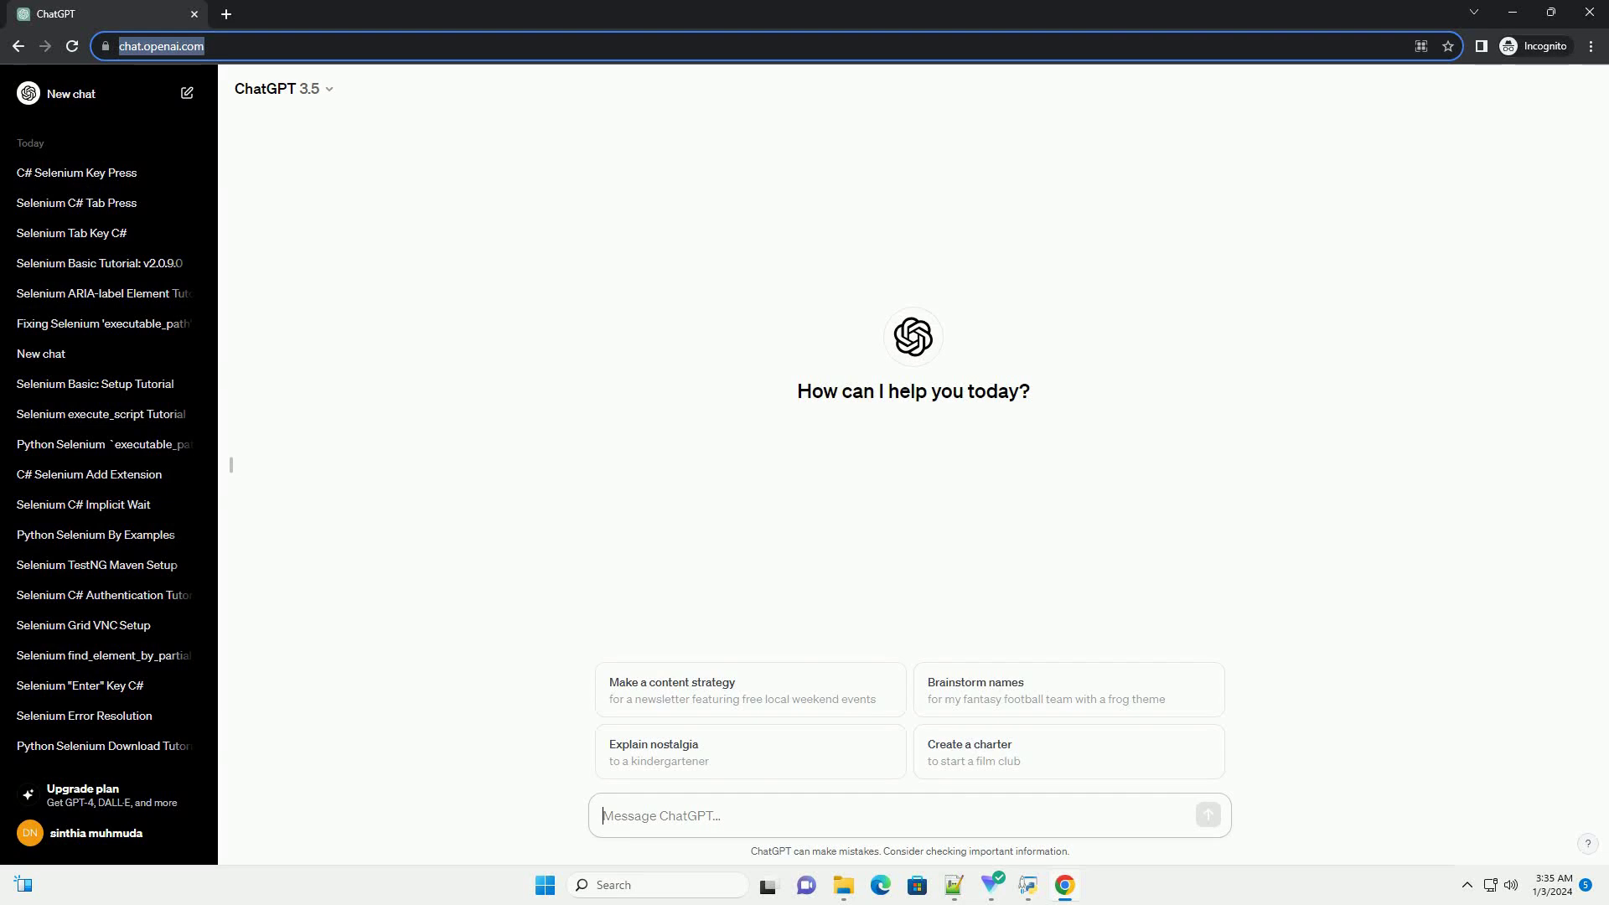
type("write an informative tutorial about selenium sample code c# with code example")
Send ChatGPT the prompt requesting an informative Selenium tutorial with C# code examples.
key("Return")
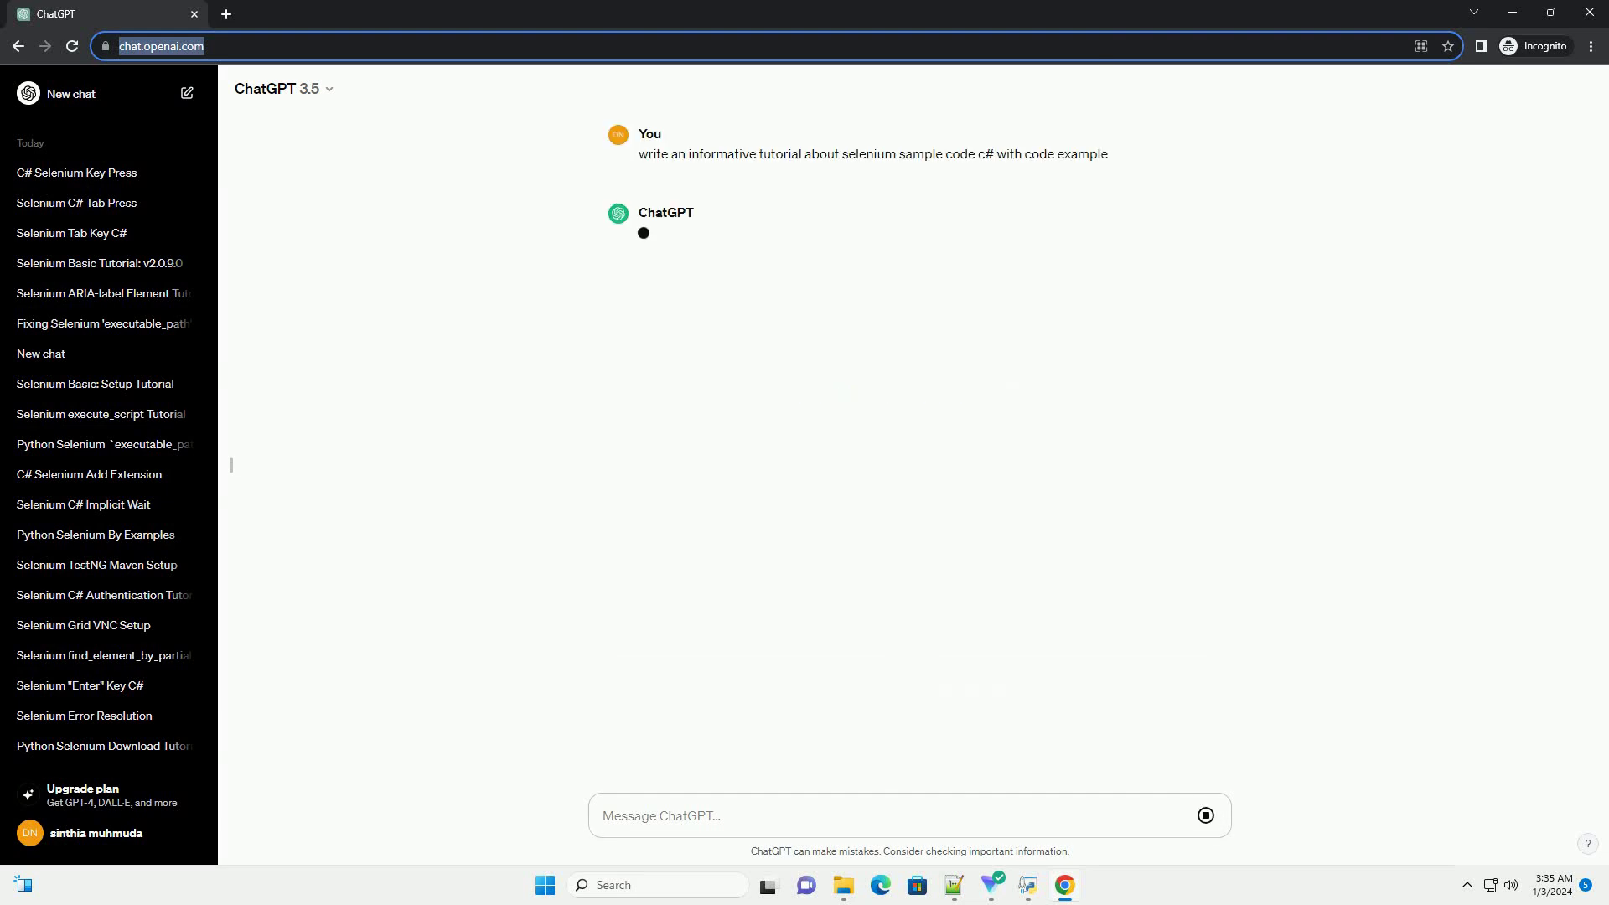